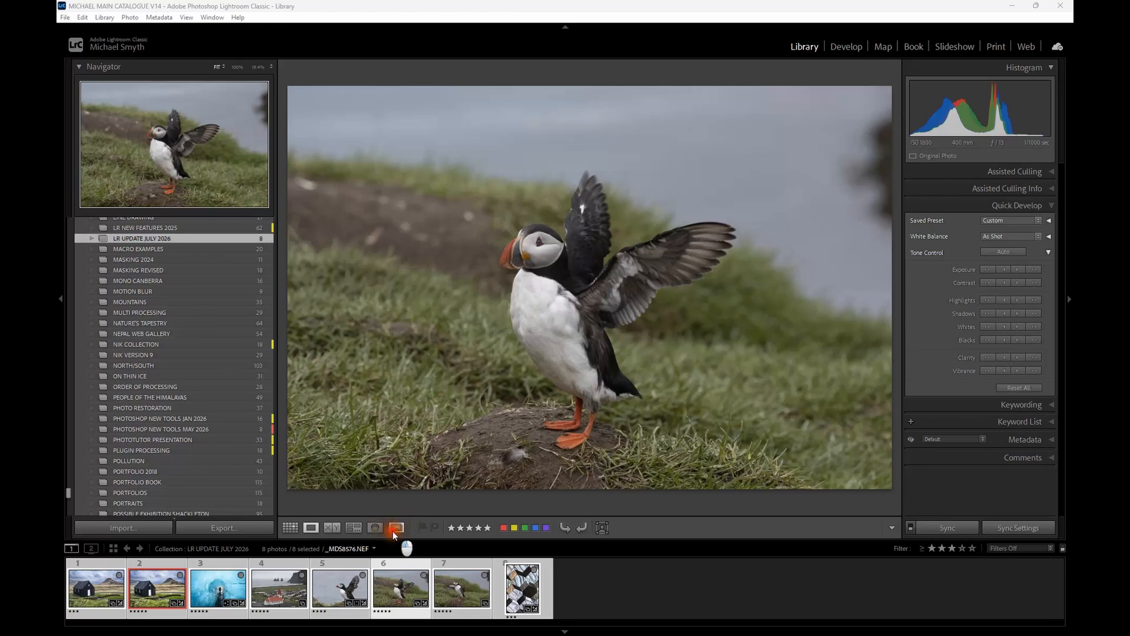
Show the Duplicates view and start the paused duplicate detection for the catalogue.
click(394, 529)
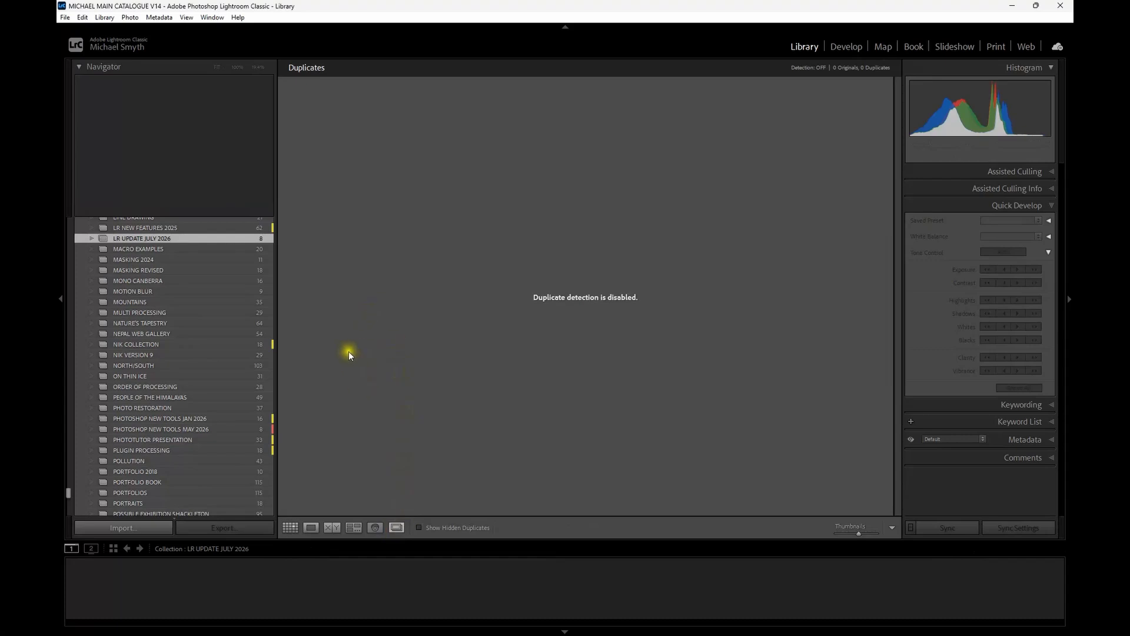
click(154, 47)
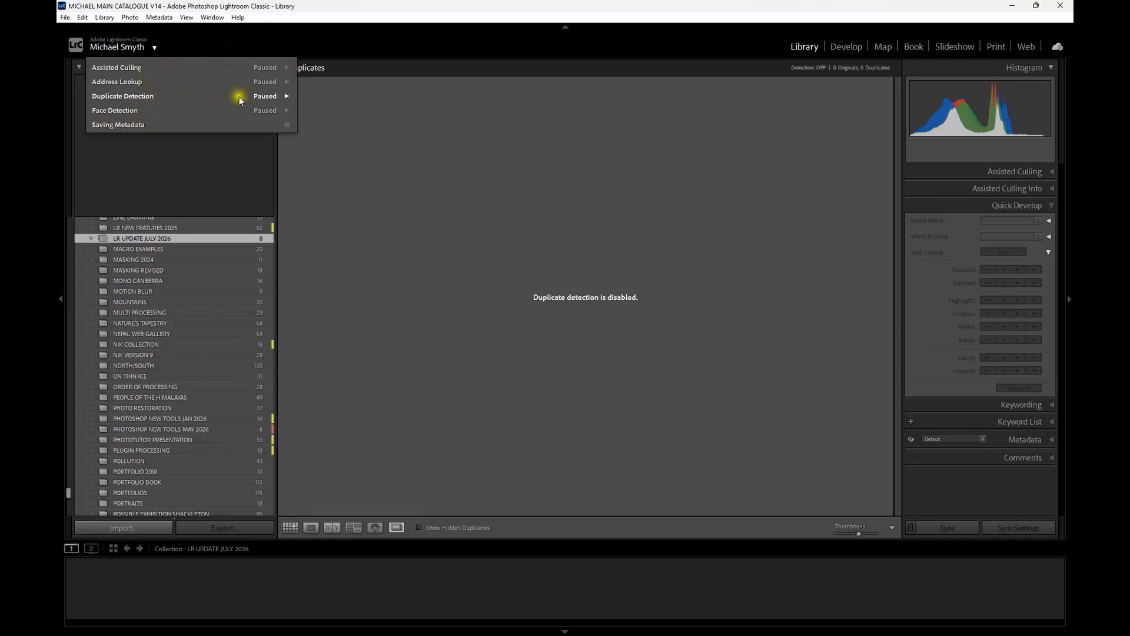
click(287, 96)
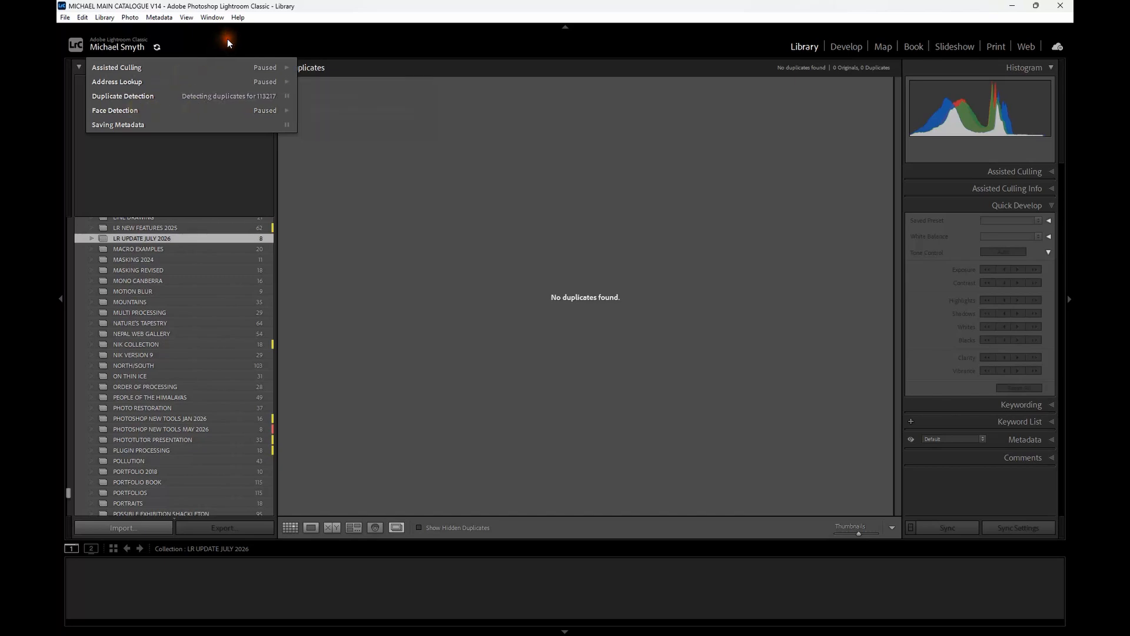
click(157, 47)
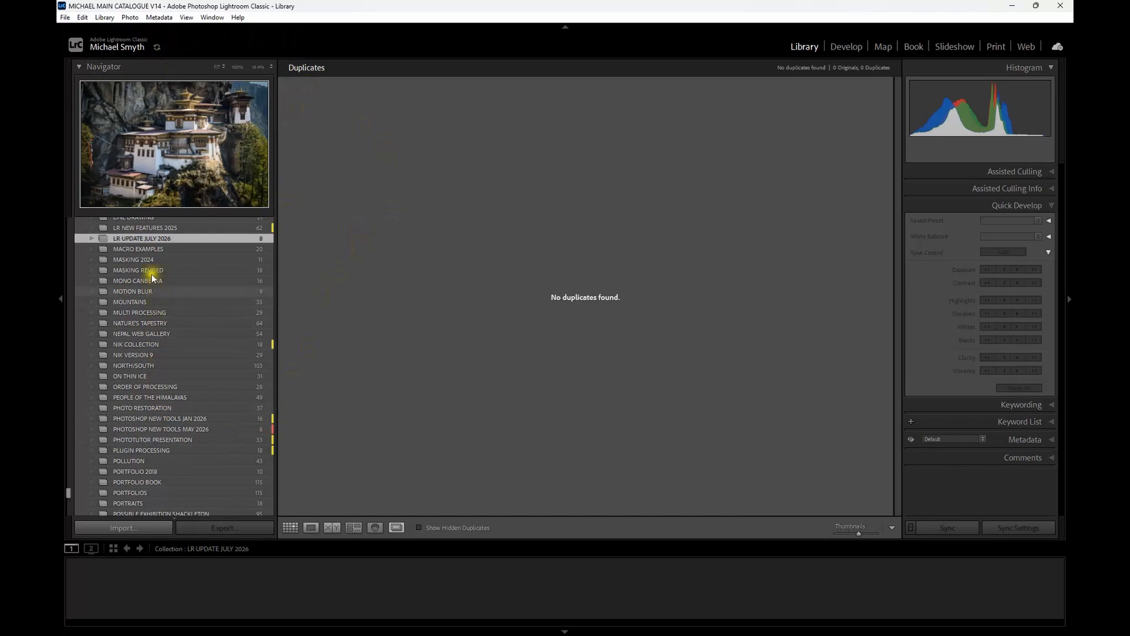
Return to the photo grid and review the Grid View settings in the Library View Options.
click(290, 527)
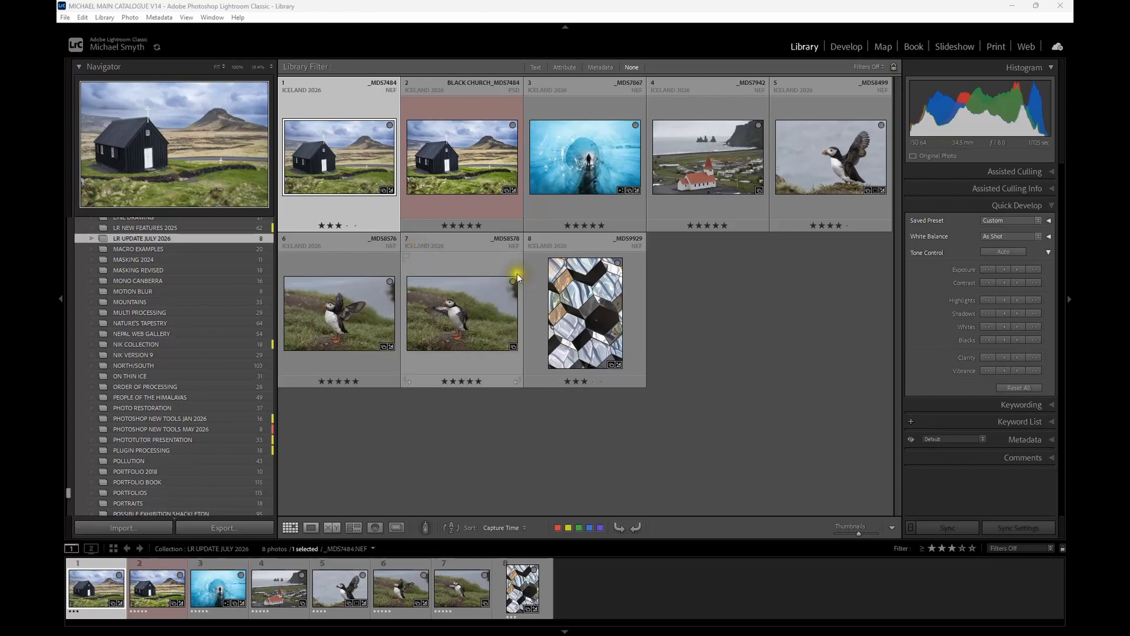
click(185, 17)
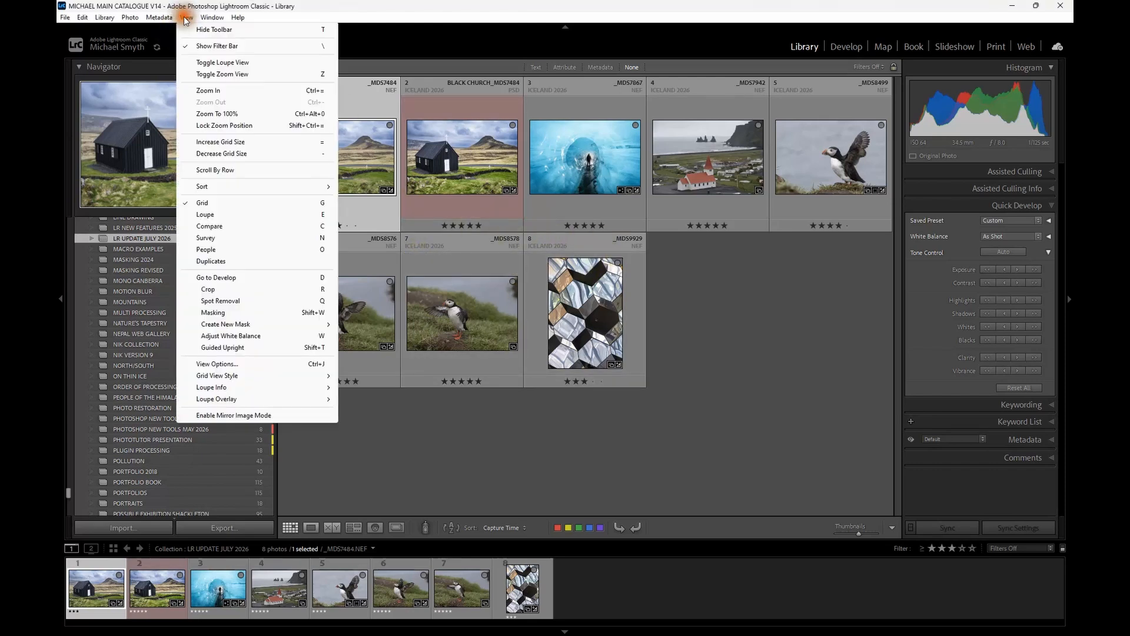
click(225, 363)
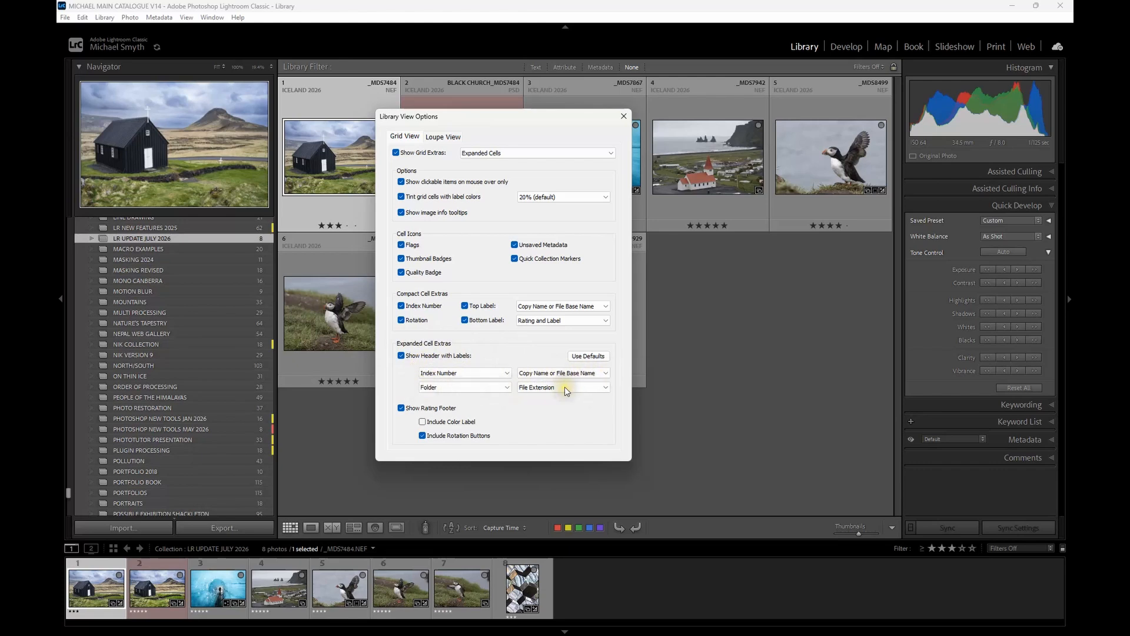
click(623, 116)
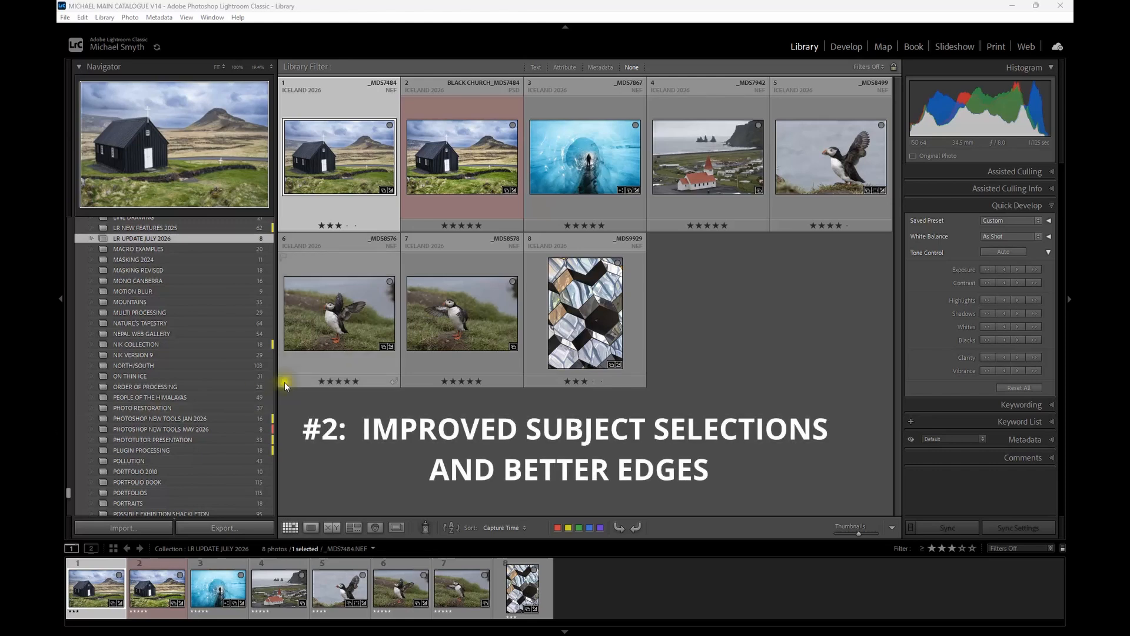
Open the photo of the puffin with raised wings for developing, add a Subject mask, and adjust its exposure and contrast.
double_click(338, 333)
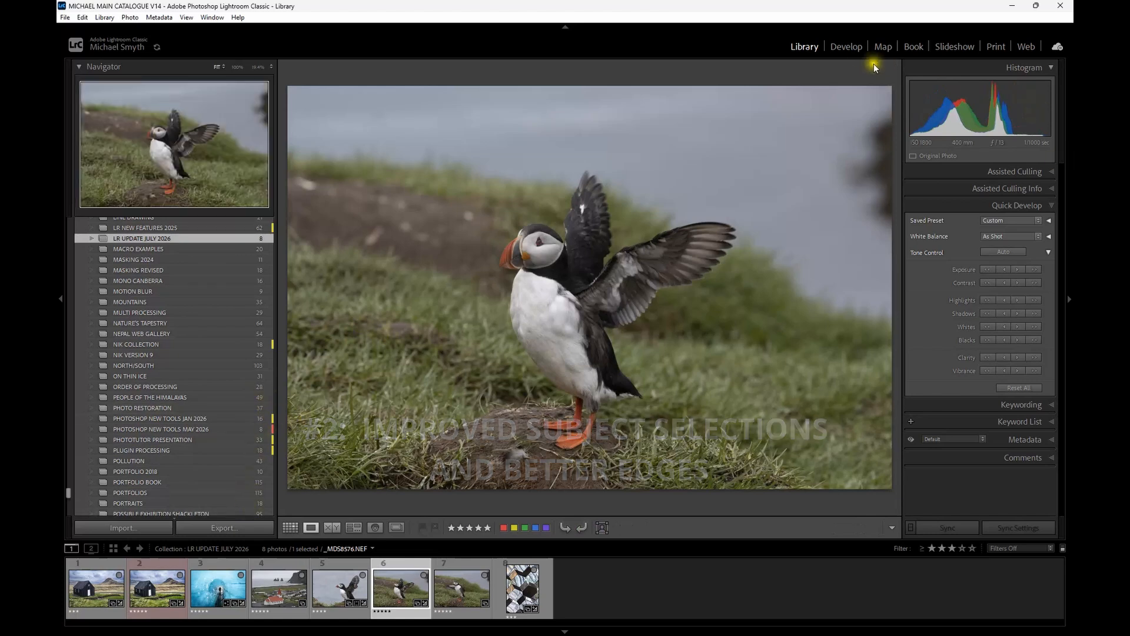
click(847, 47)
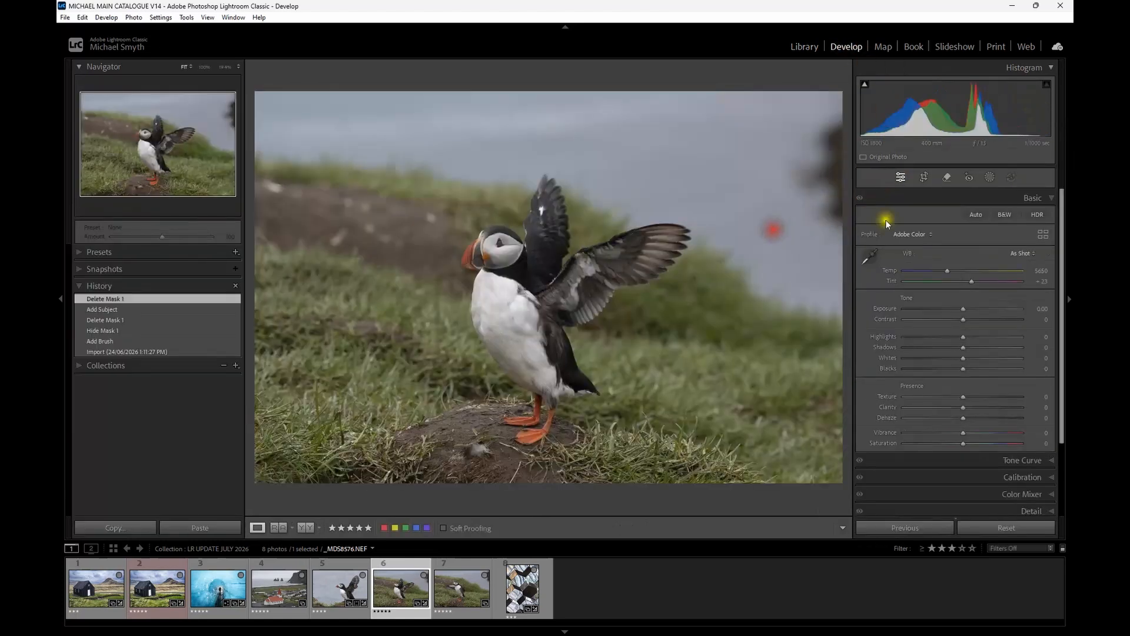
click(990, 177)
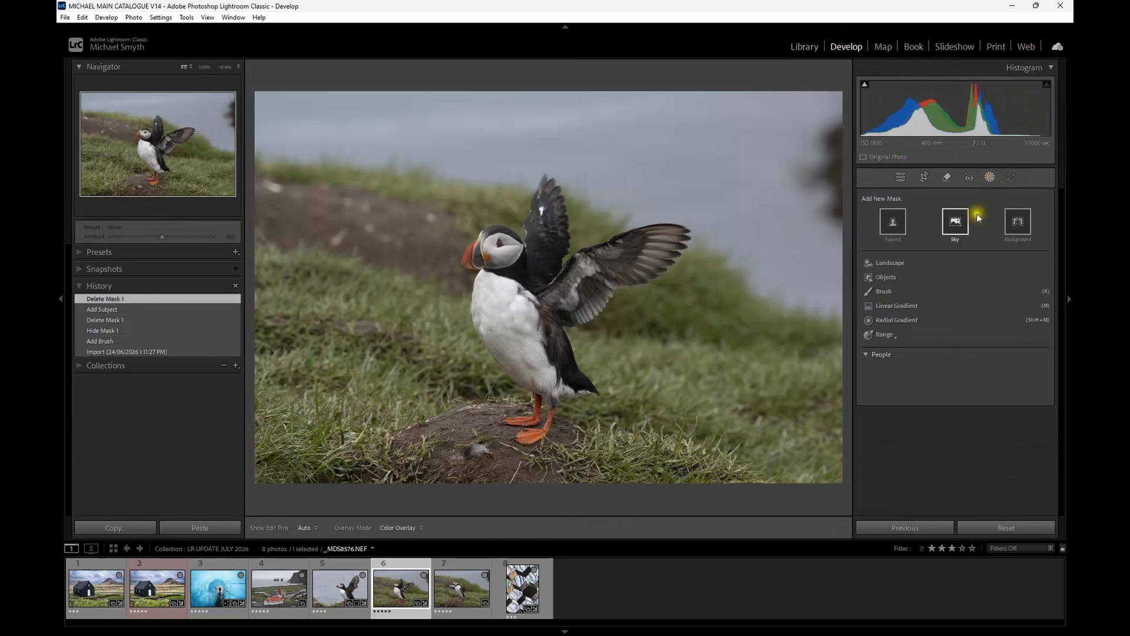
click(893, 227)
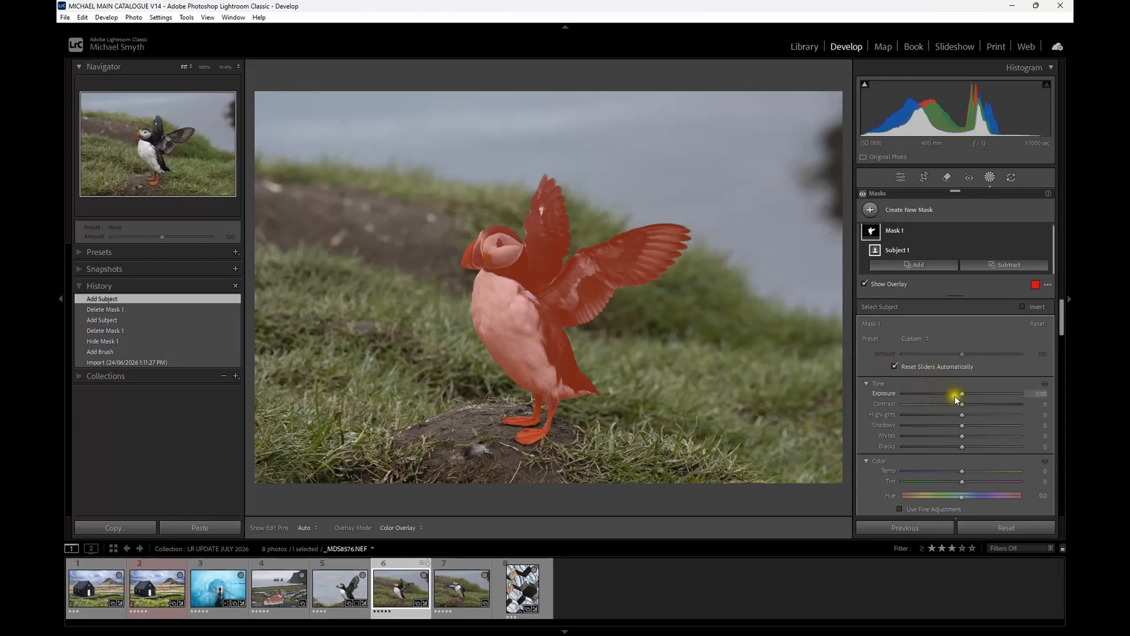
drag(962, 393, 970, 404)
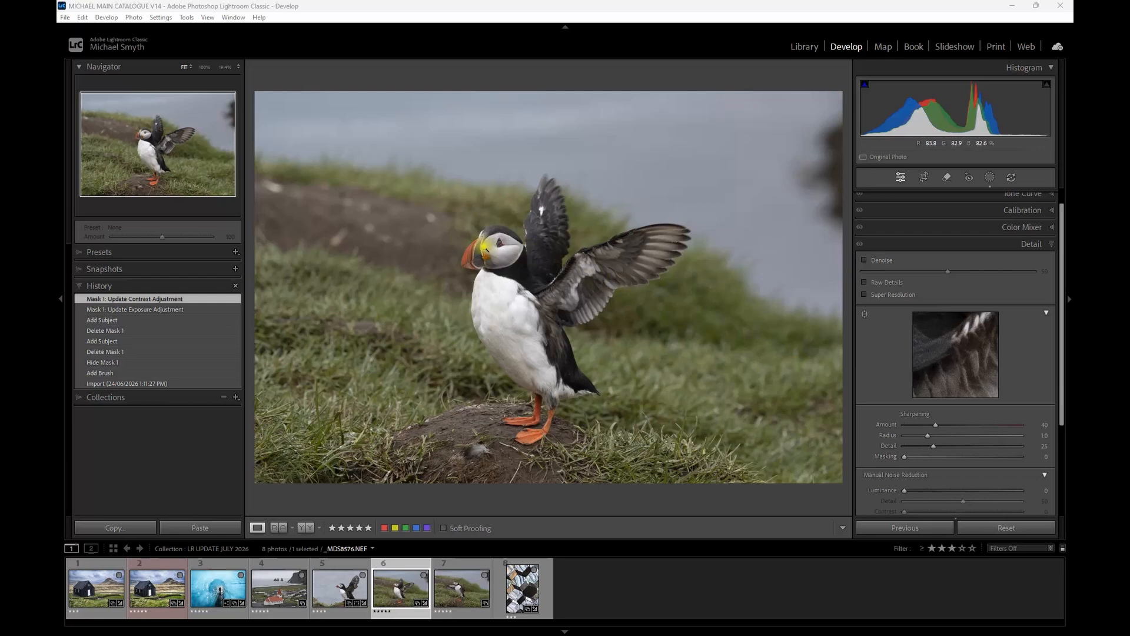
Enable Denoise on the puffin photo and check its effect on the head at 100%.
click(486, 249)
drag(606, 236, 595, 265)
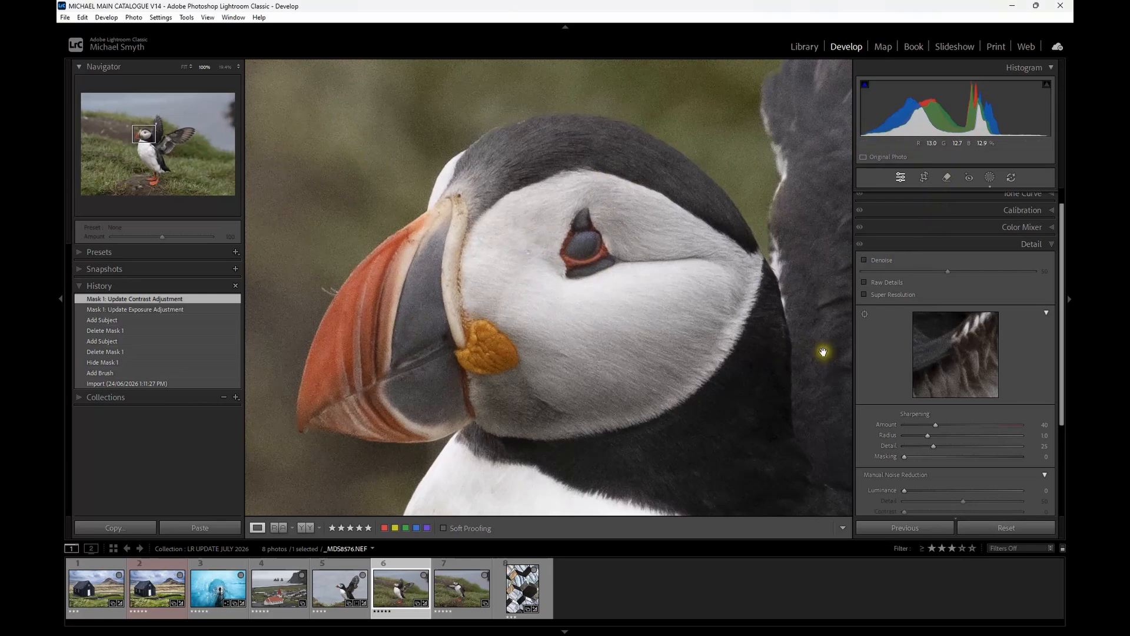
click(864, 260)
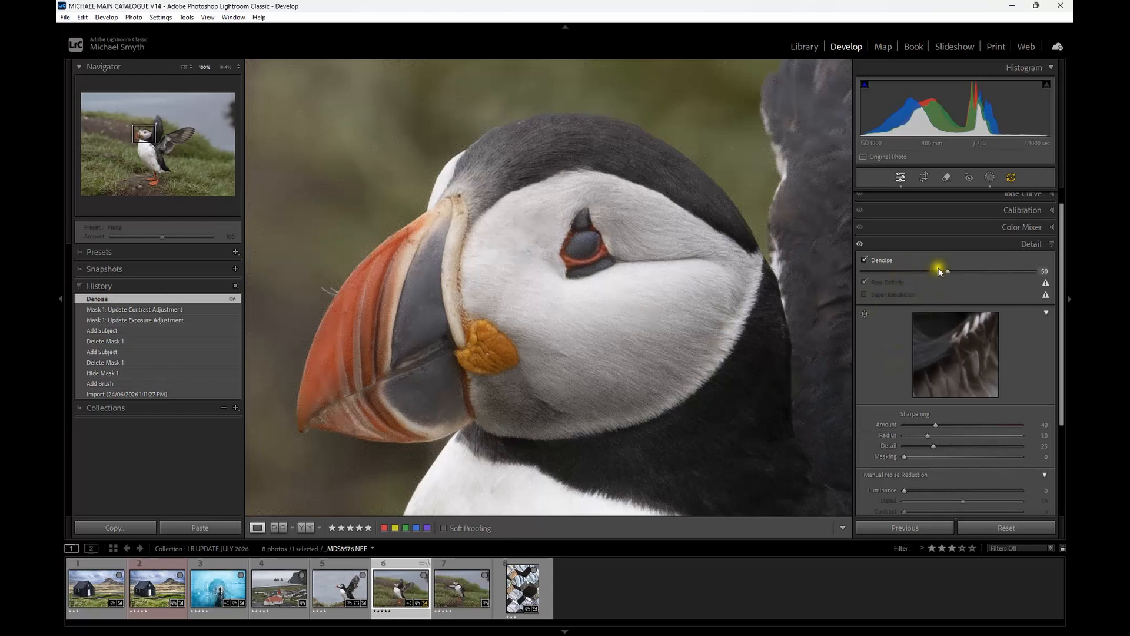
click(860, 245)
Set the puffin photo's sharpening Amount to 64, Detail to 89 and Masking to 79.
drag(936, 428, 940, 425)
drag(953, 424, 1009, 448)
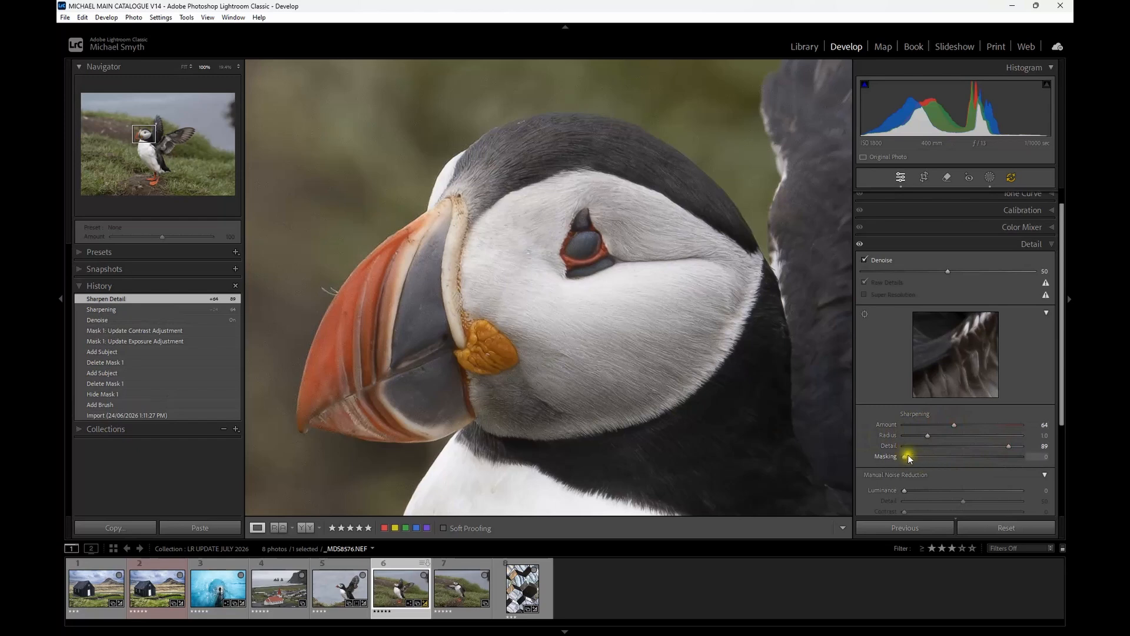
drag(905, 457, 996, 462)
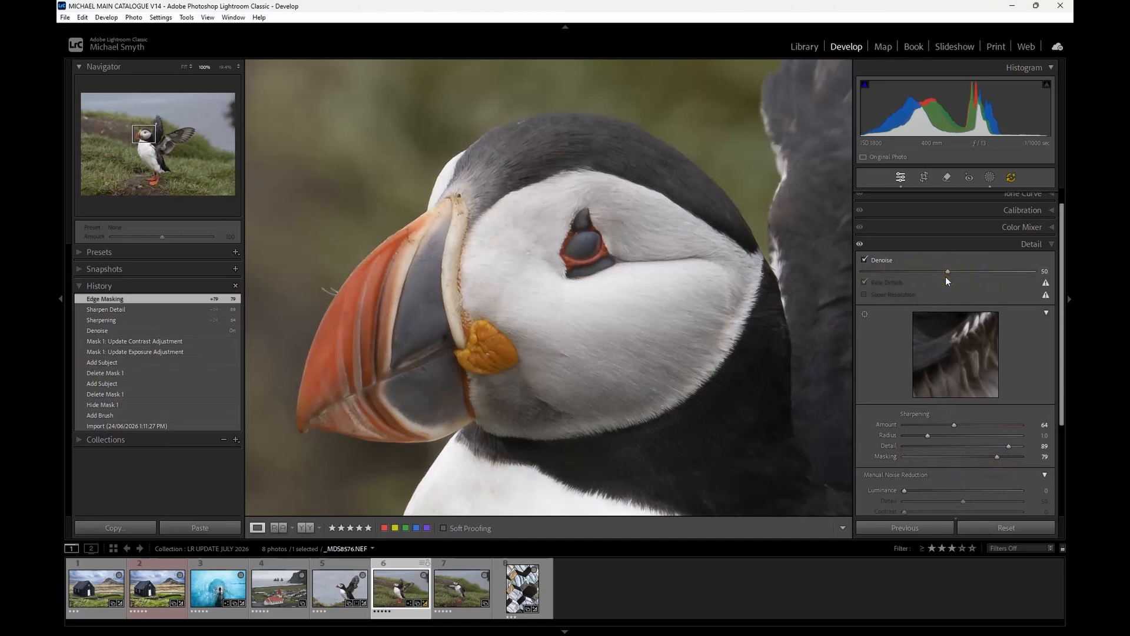
Set the Denoise amount to 41 and compare the puffin's head with and without the Detail adjustments.
mouse_move(947, 272)
mouse_down()
mouse_move(1024, 278)
mouse_move(935, 278)
mouse_up()
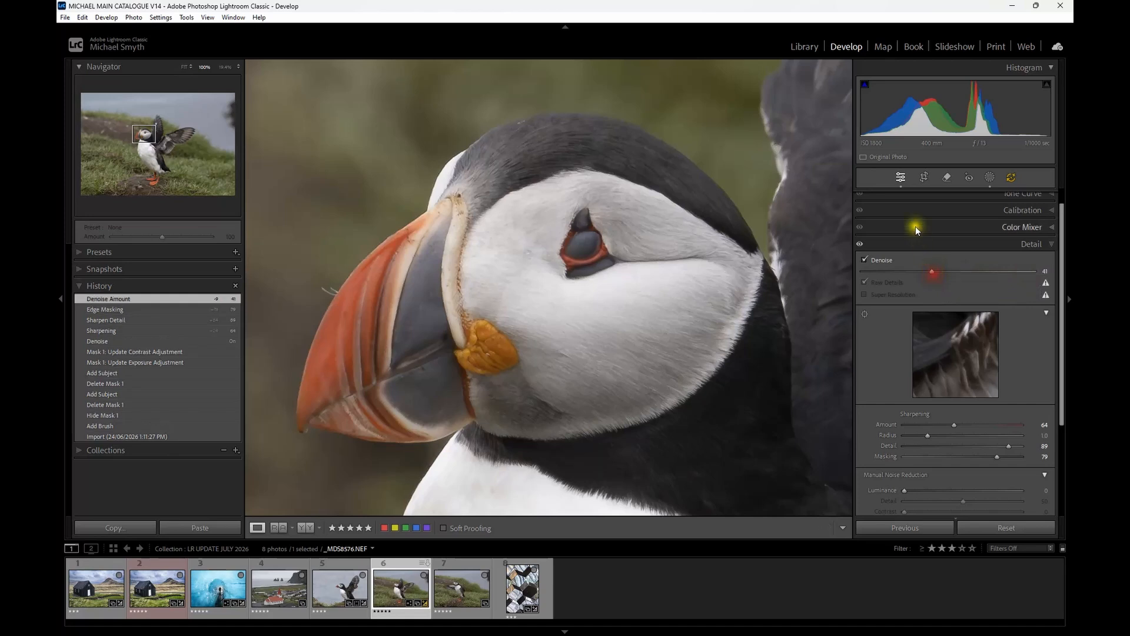
click(860, 246)
click(527, 292)
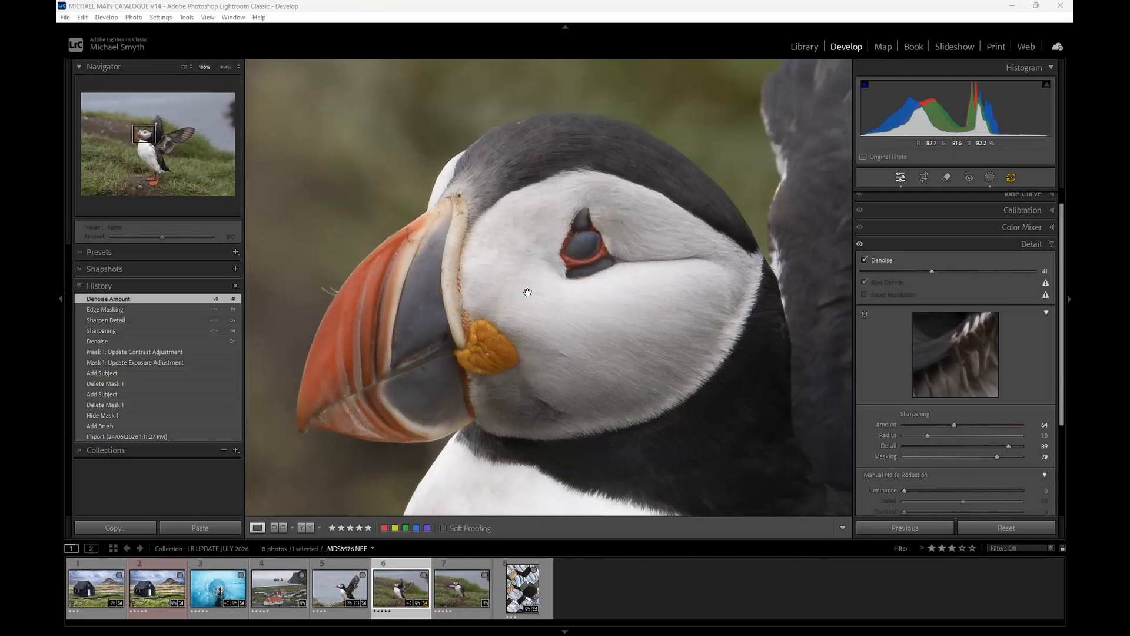
Return to the Library and review the Assisted Culling options and the puffin photo's Assisted Culling Info.
click(806, 48)
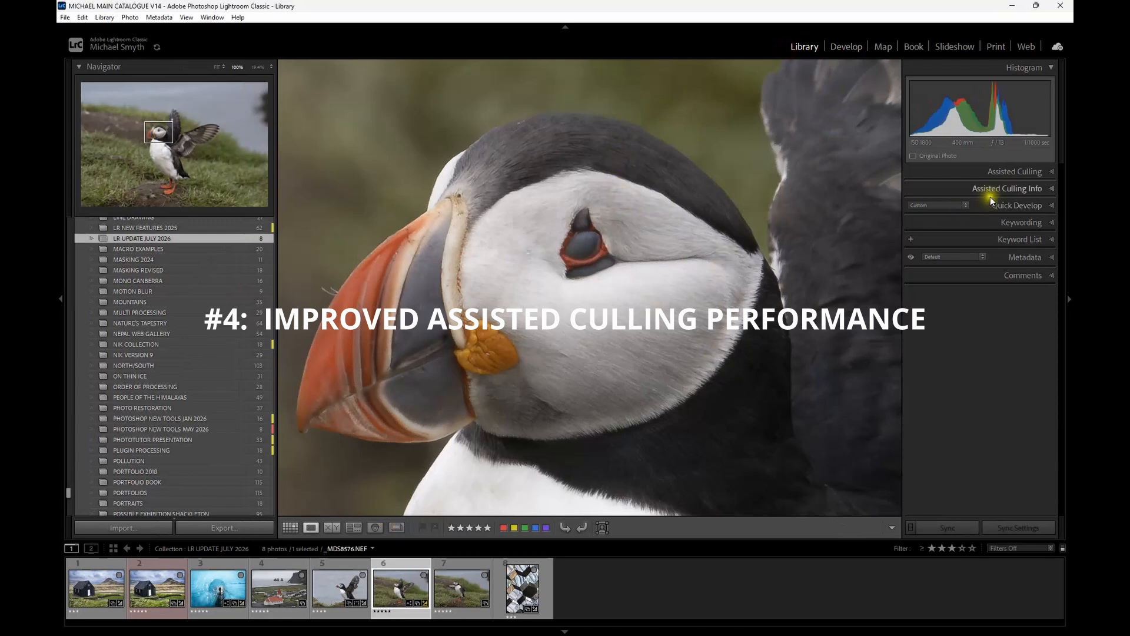
click(1051, 172)
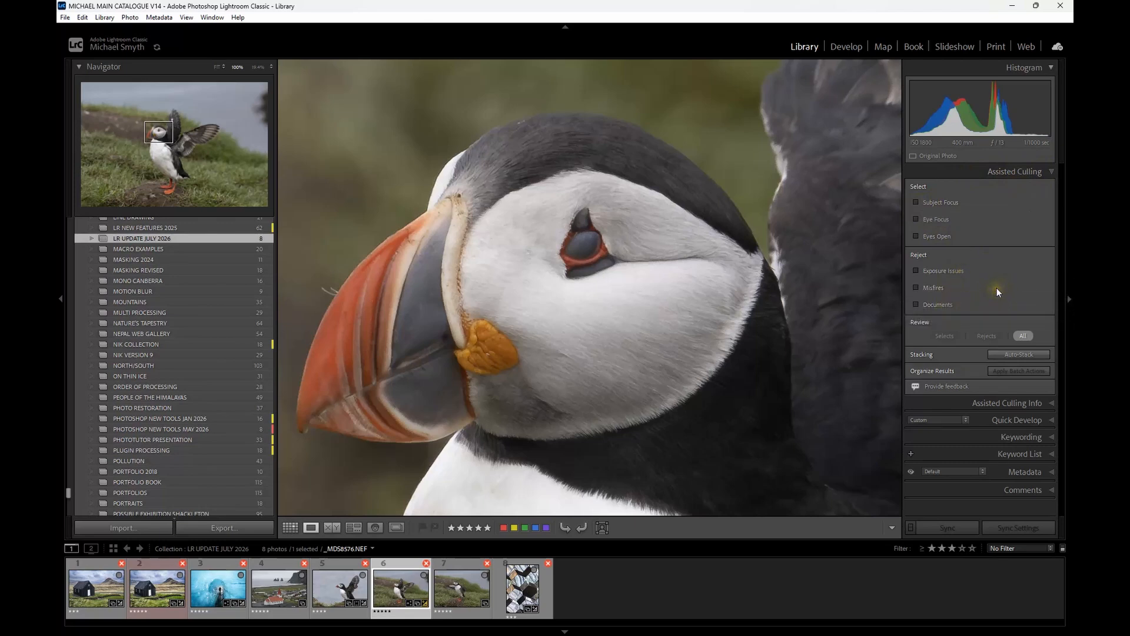
click(969, 407)
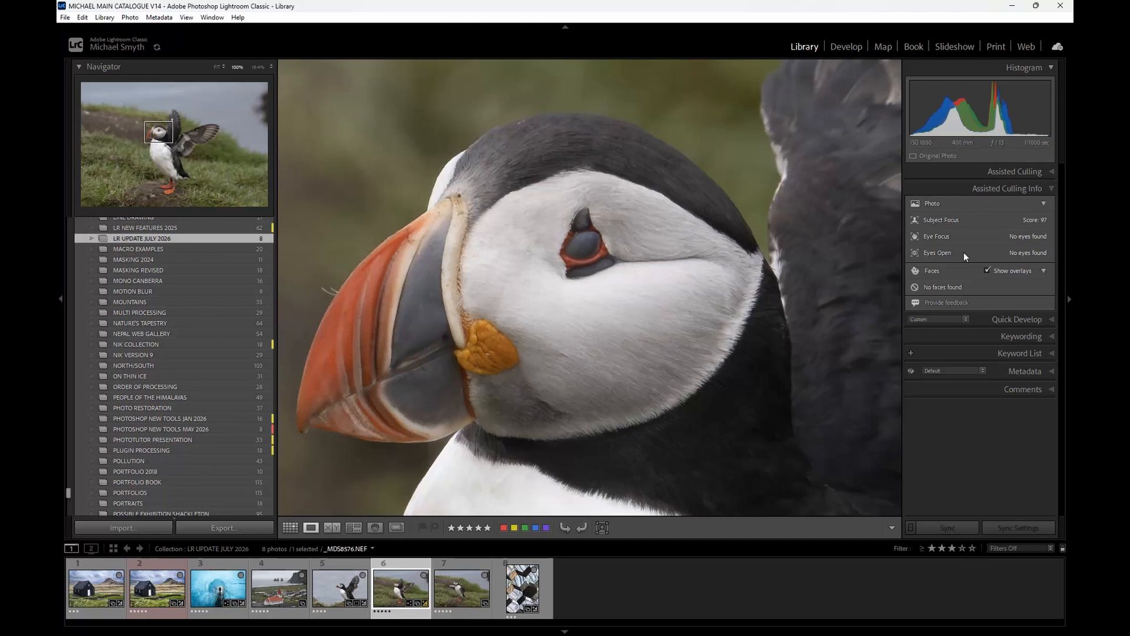
click(967, 172)
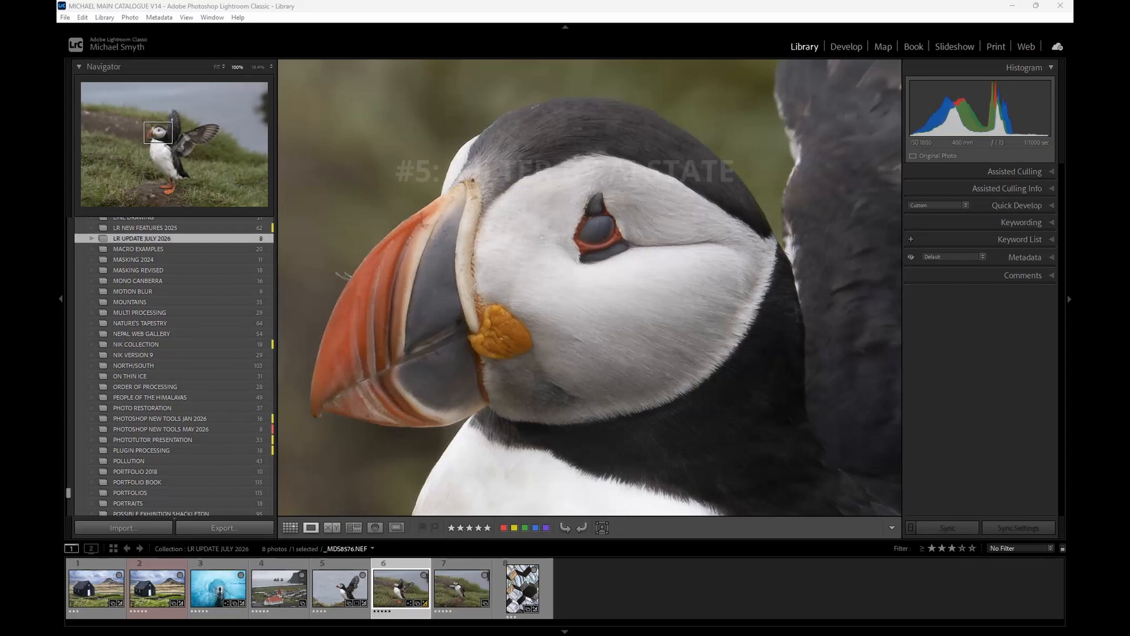
Filter the grid by the metadata criterion Has AI set to Yes, and reset that filter column to None.
click(290, 527)
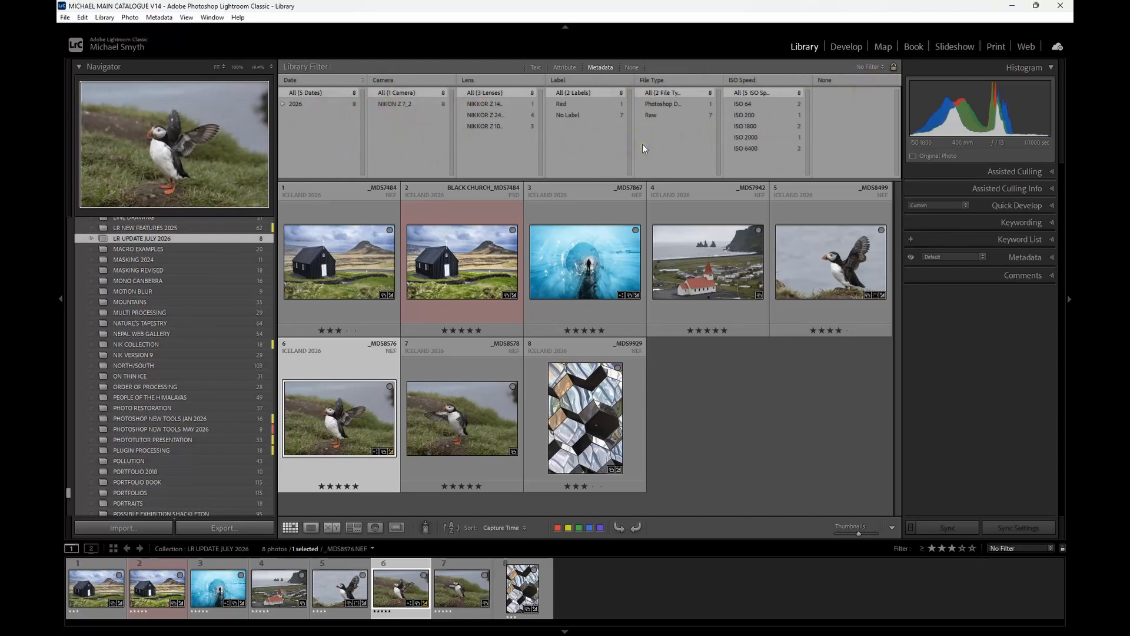
click(821, 80)
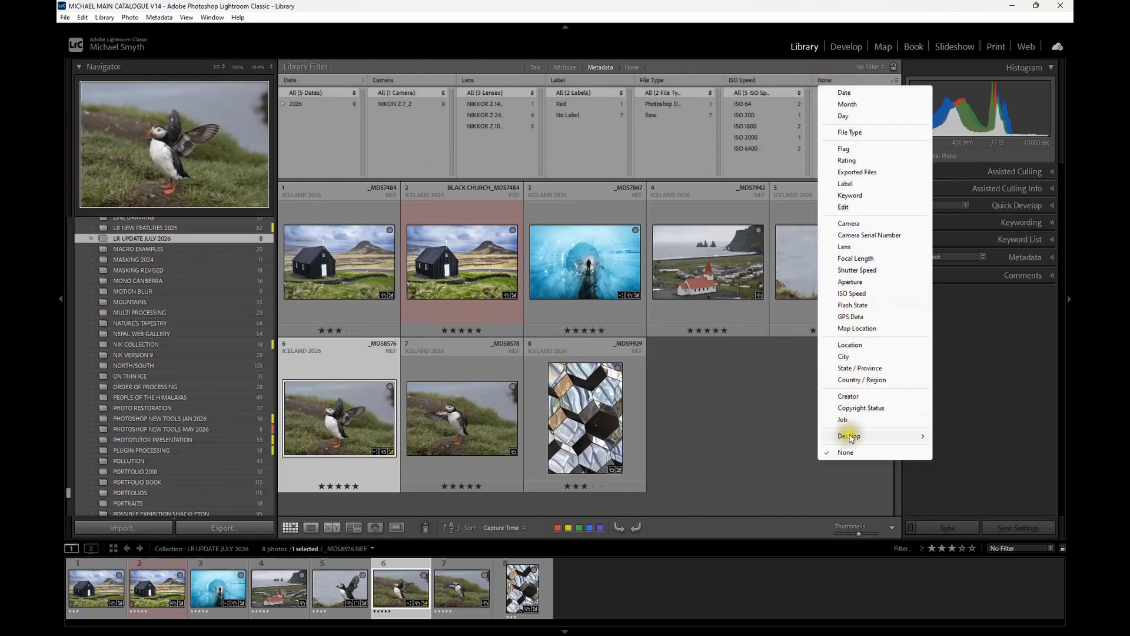
mouse_move(857, 437)
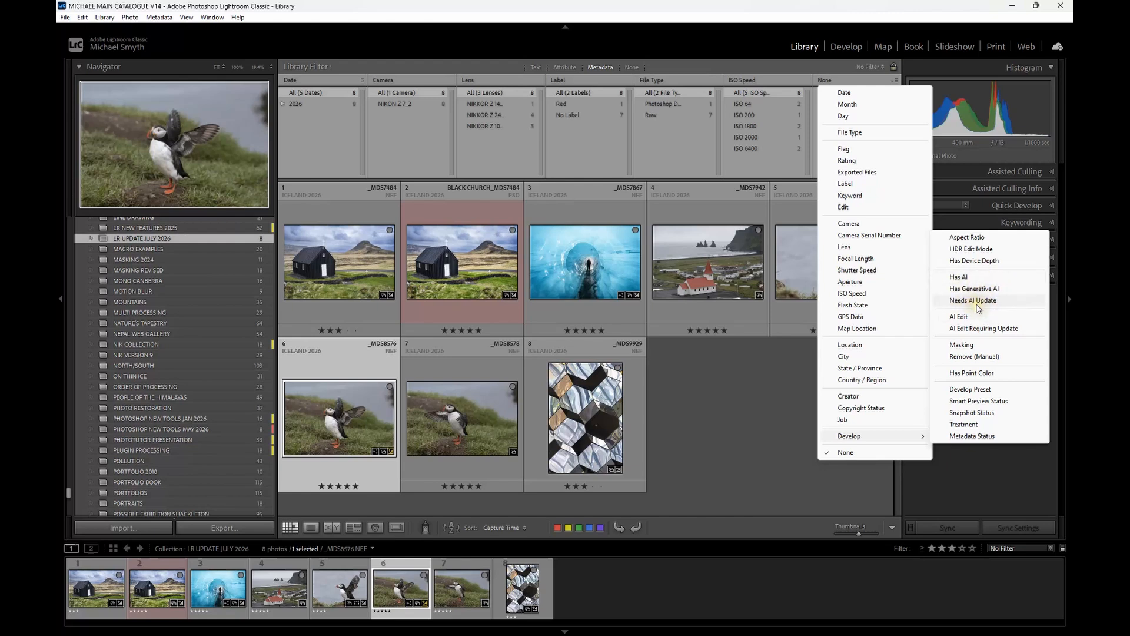
click(953, 277)
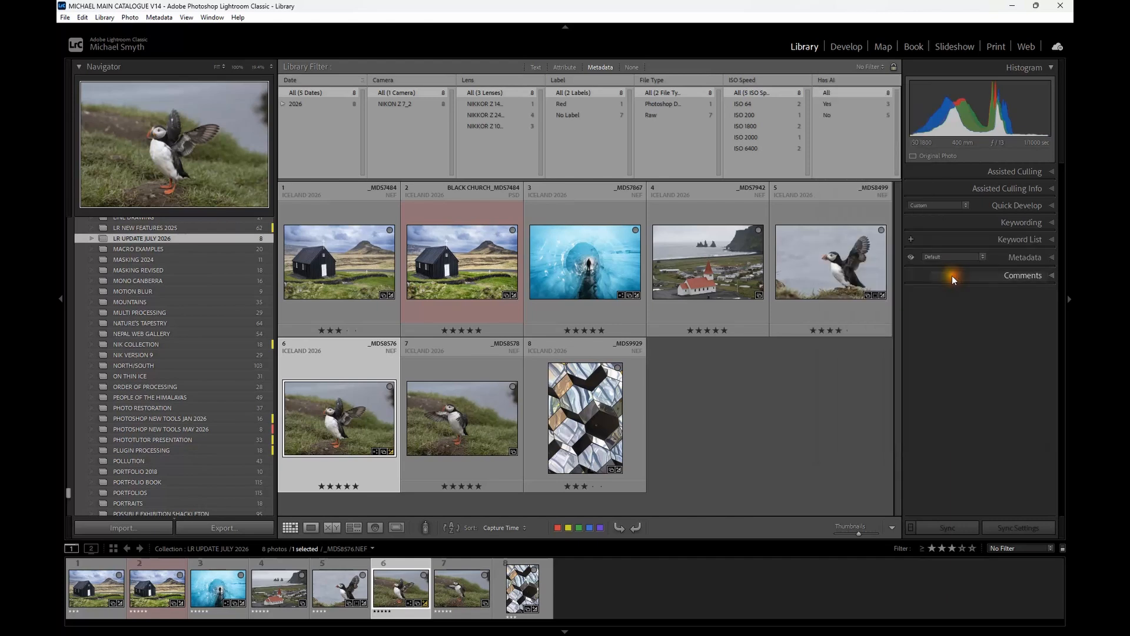
click(840, 106)
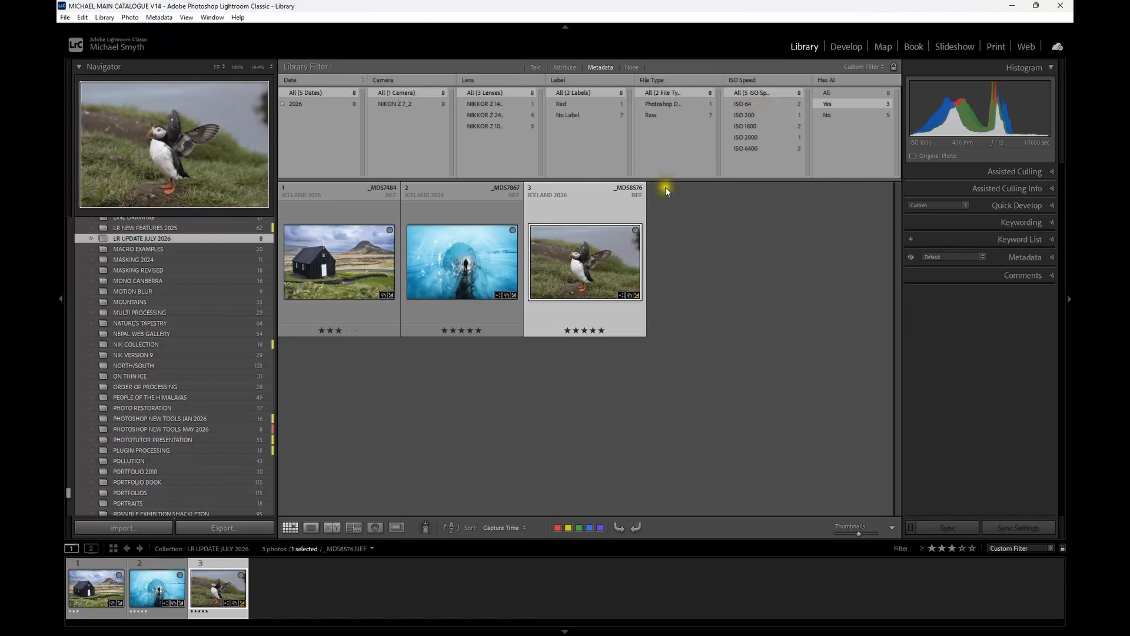
click(821, 81)
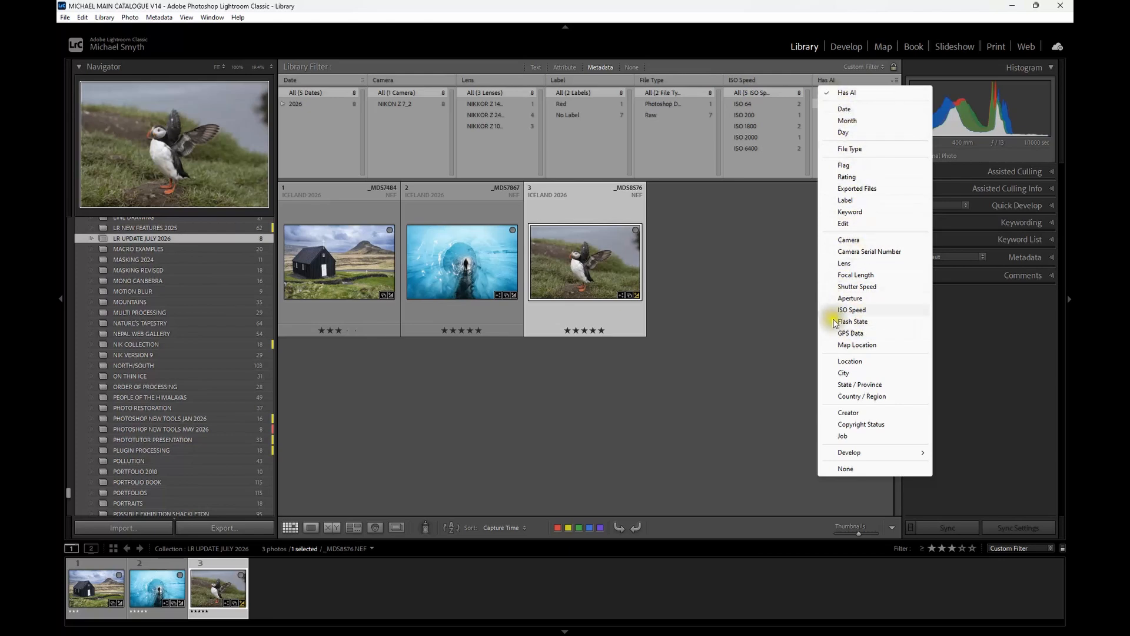
click(858, 470)
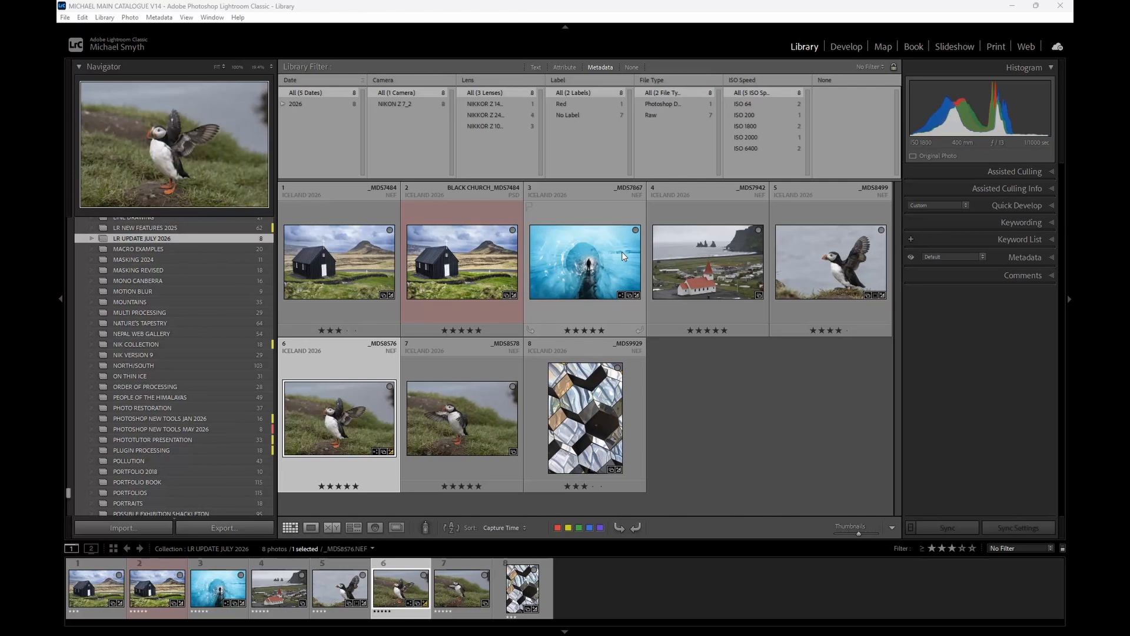
Open the puffin photo for developing again and delete its Mask 1.
key(e)
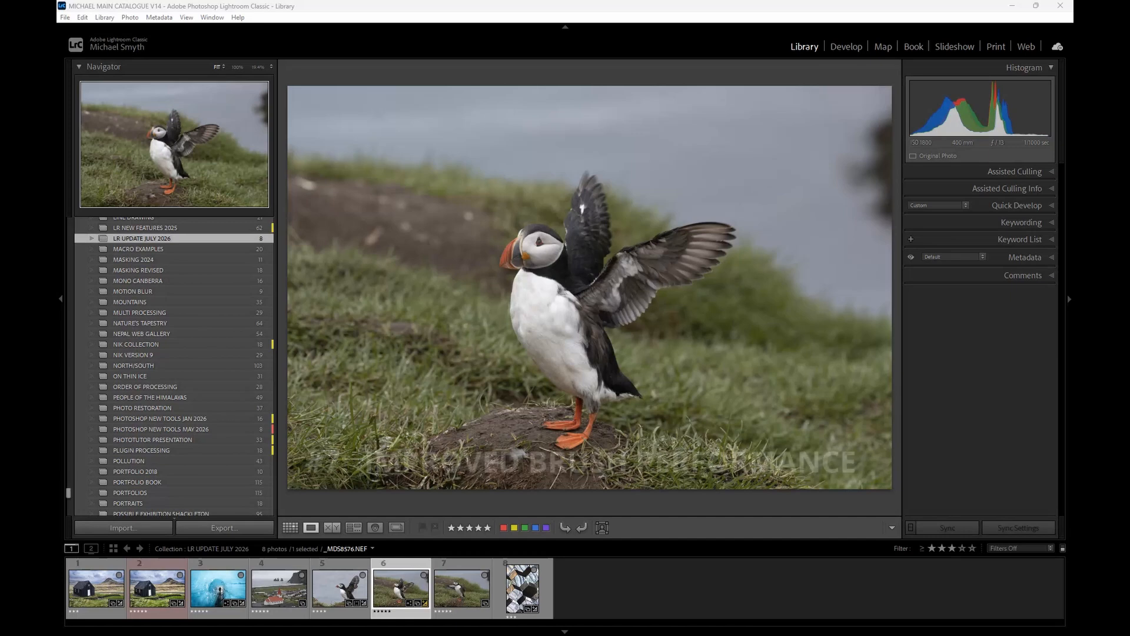
click(834, 51)
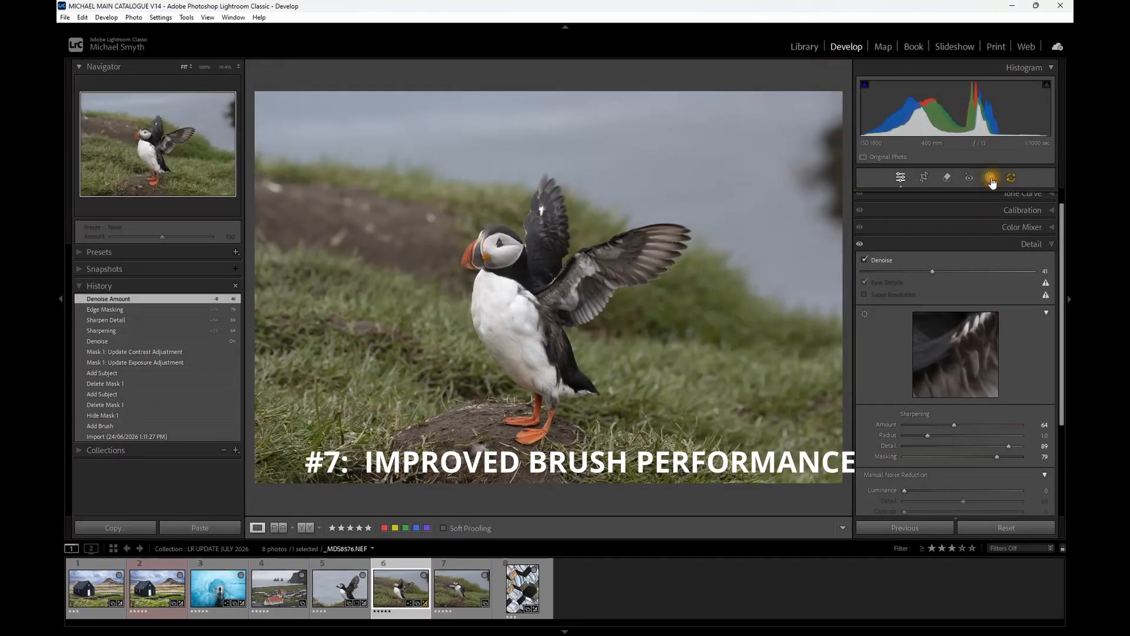
click(993, 180)
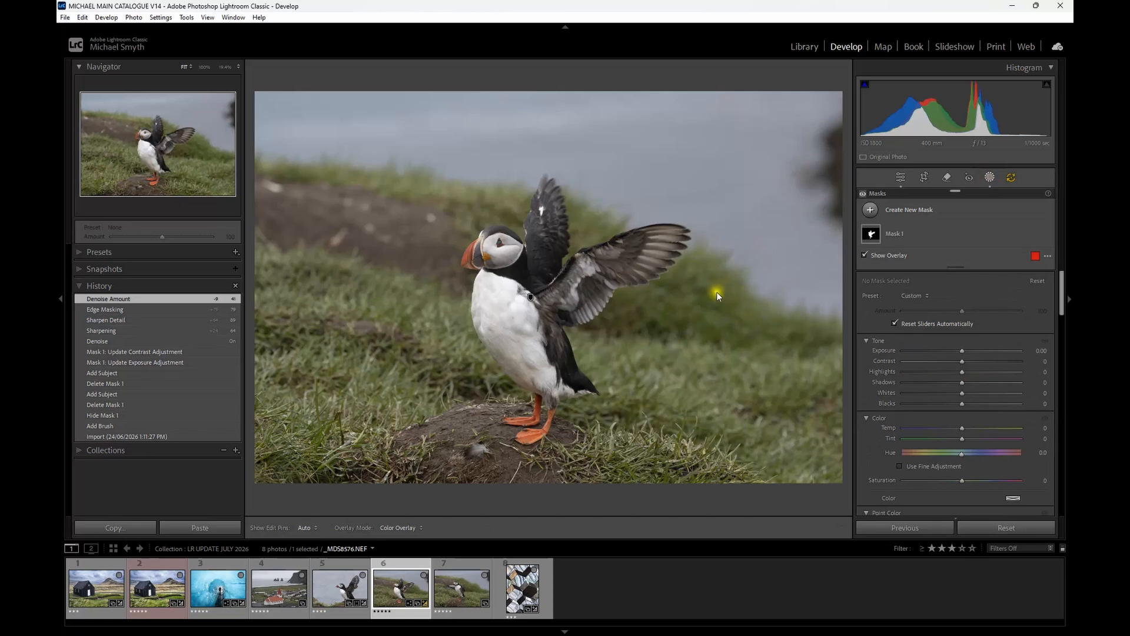
click(1036, 234)
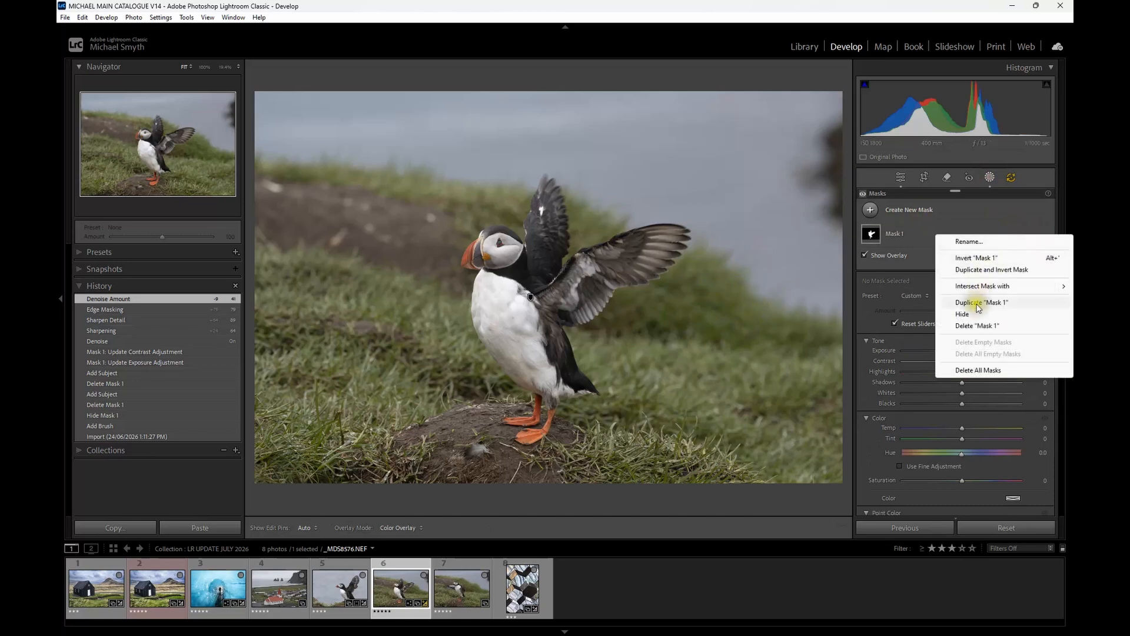
click(976, 325)
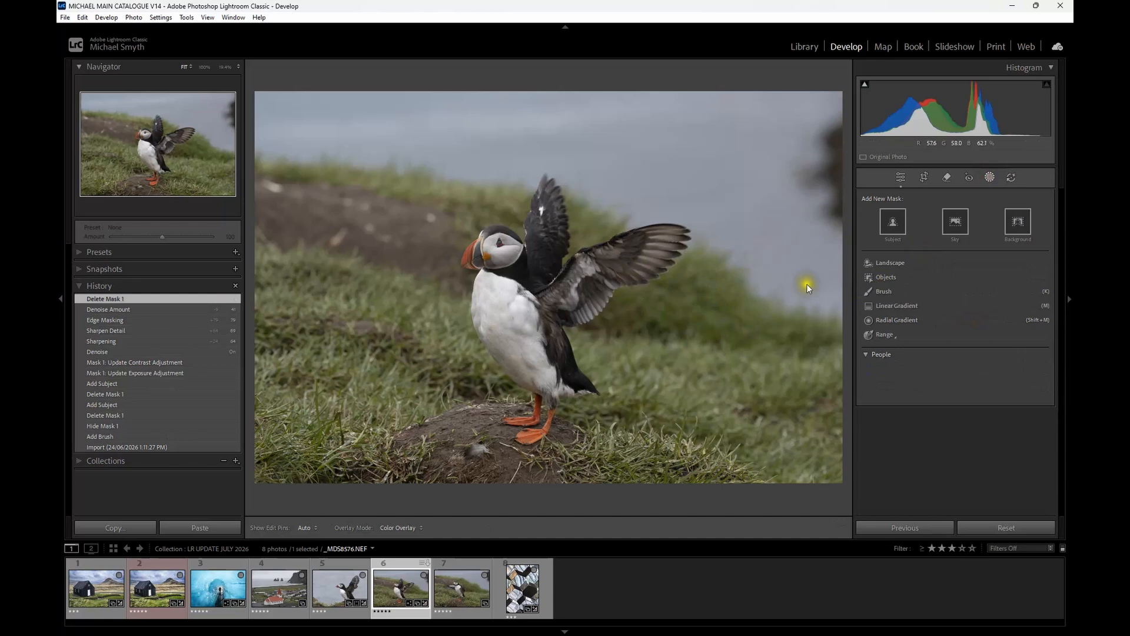
Create a Brush mask with Auto Mask and paint it over the puffin's body, head and wings.
click(875, 294)
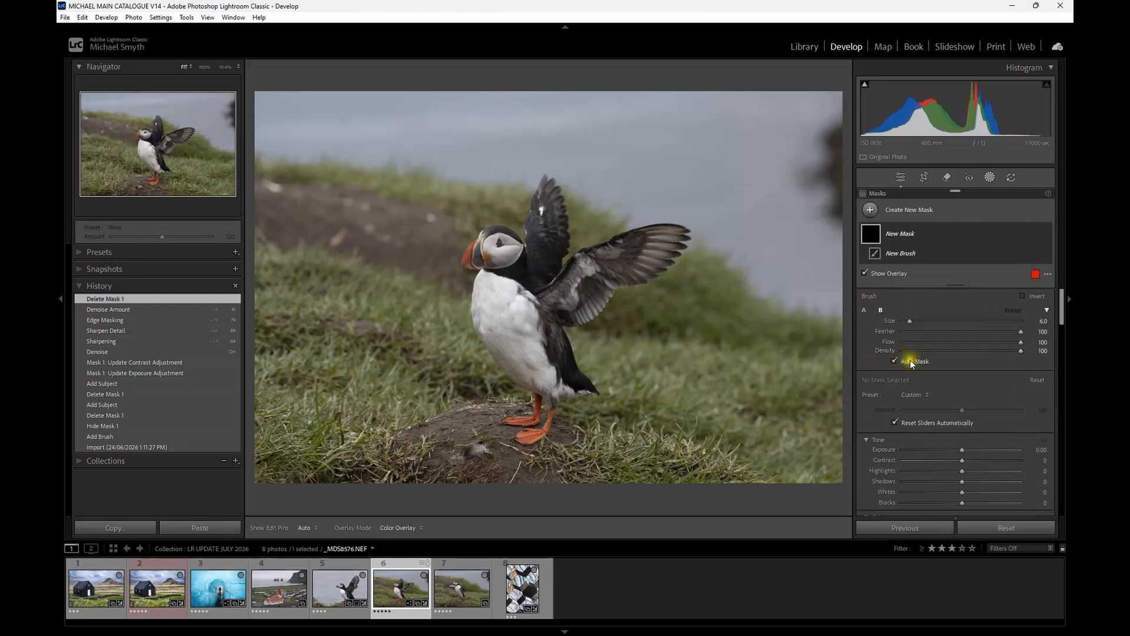
mouse_move(559, 313)
mouse_down()
mouse_move(614, 273)
mouse_move(583, 273)
mouse_move(598, 269)
mouse_move(563, 303)
mouse_move(573, 283)
mouse_move(540, 297)
mouse_move(499, 238)
mouse_move(491, 252)
mouse_move(537, 265)
mouse_move(558, 228)
mouse_move(555, 200)
mouse_move(543, 247)
mouse_move(549, 190)
mouse_move(521, 302)
mouse_move(549, 367)
mouse_move(513, 292)
mouse_move(541, 321)
mouse_move(503, 293)
mouse_move(507, 314)
mouse_move(495, 283)
mouse_move(490, 296)
mouse_move(491, 274)
mouse_move(485, 291)
mouse_move(496, 340)
mouse_move(554, 377)
mouse_move(506, 341)
mouse_move(543, 384)
mouse_move(562, 385)
mouse_move(509, 332)
mouse_move(513, 353)
mouse_move(500, 337)
mouse_move(503, 351)
mouse_move(482, 298)
mouse_move(493, 318)
mouse_move(545, 272)
mouse_move(577, 303)
mouse_move(599, 289)
mouse_move(556, 314)
mouse_move(589, 306)
mouse_move(606, 276)
mouse_move(672, 256)
mouse_move(612, 271)
mouse_move(673, 237)
mouse_move(592, 260)
mouse_move(622, 255)
mouse_move(521, 307)
mouse_move(580, 383)
mouse_move(562, 335)
mouse_move(483, 254)
mouse_move(501, 242)
mouse_move(521, 259)
mouse_move(489, 242)
mouse_move(506, 265)
mouse_up()
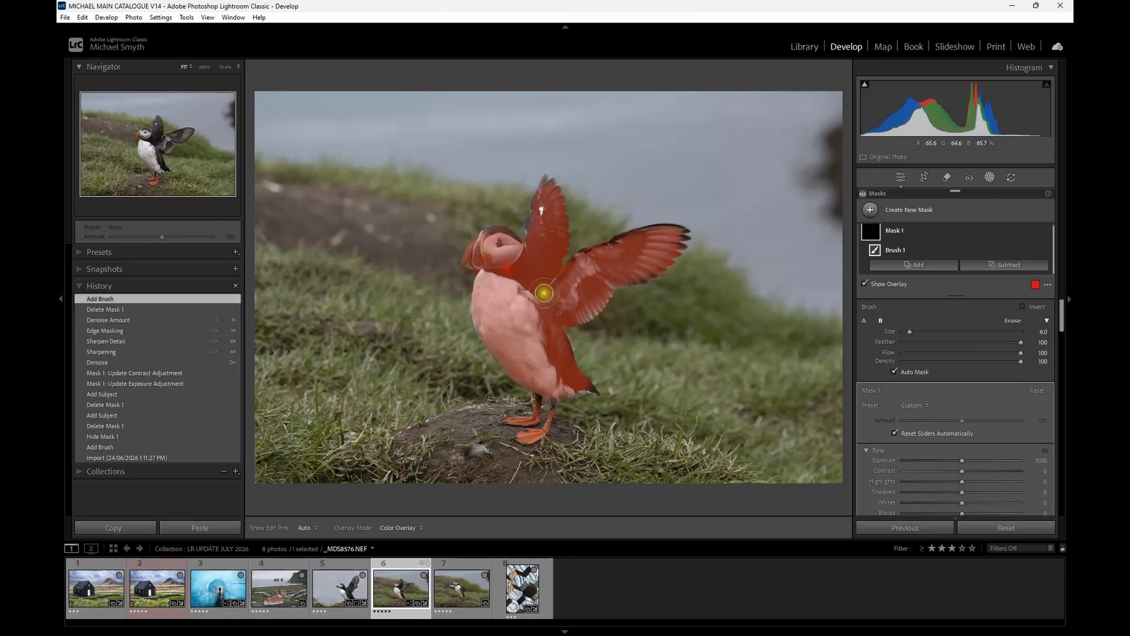